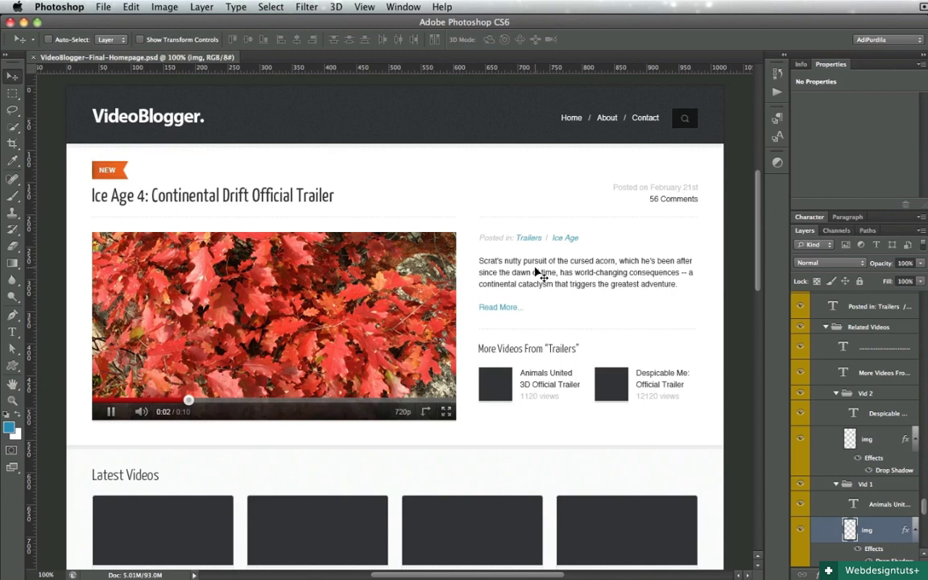
scroll(863, 409, down, 6)
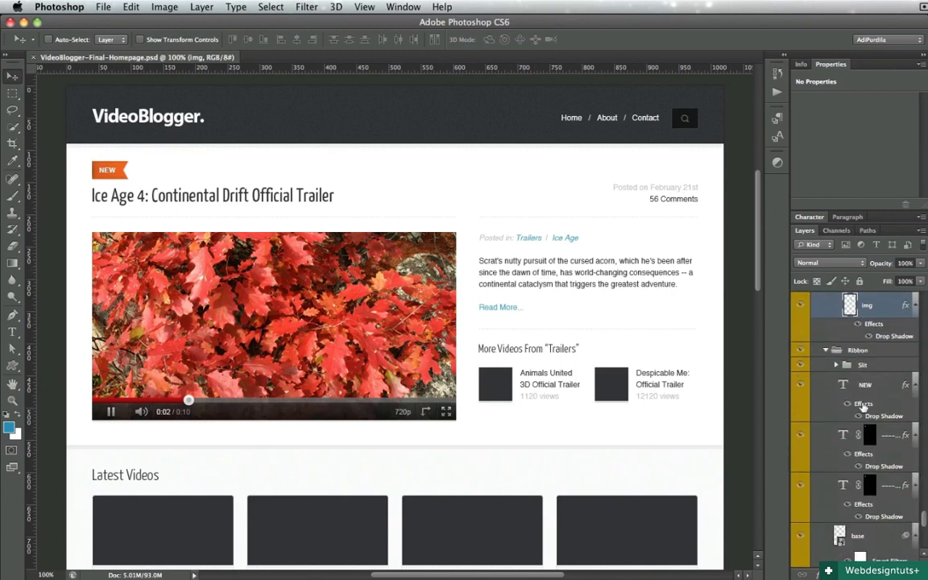
scroll(864, 408, down, 5)
scroll(864, 408, up, 5)
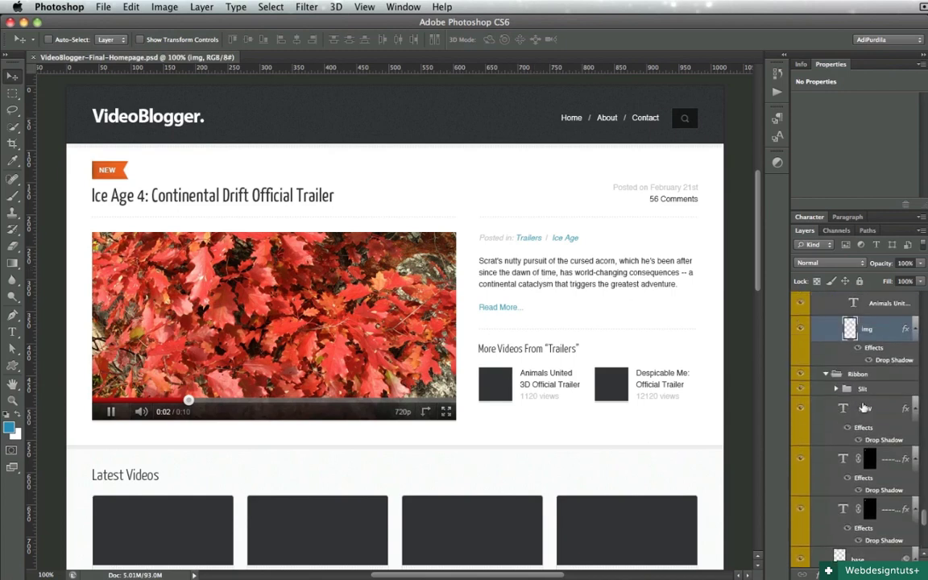
scroll(864, 409, up, 3)
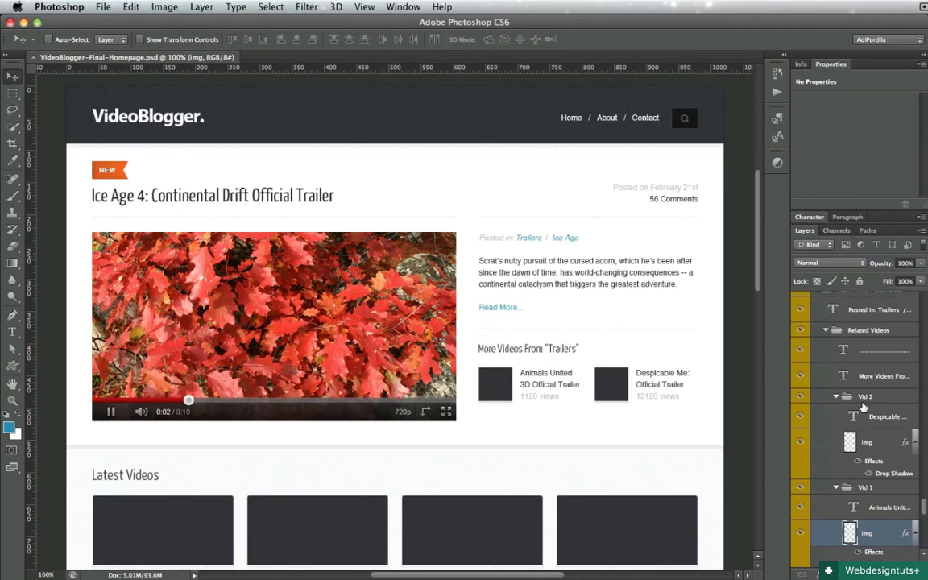
scroll(864, 408, up, 3)
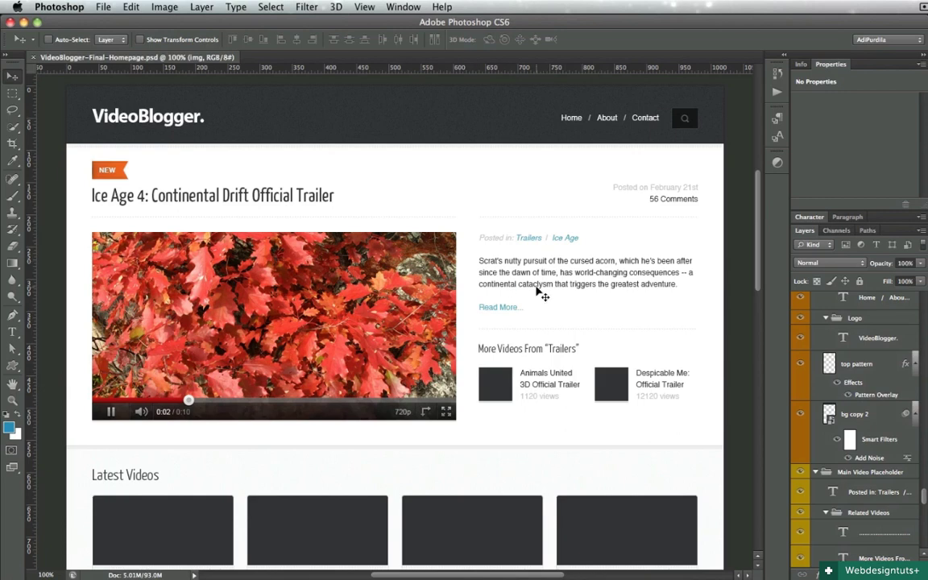
scroll(873, 407, down, 1)
scroll(872, 407, down, 5)
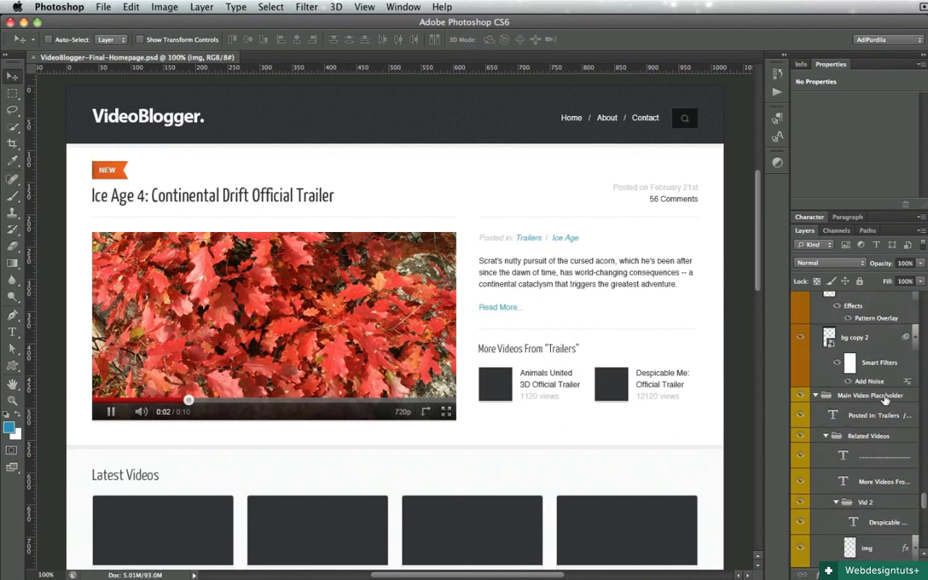
scroll(886, 400, down, 4)
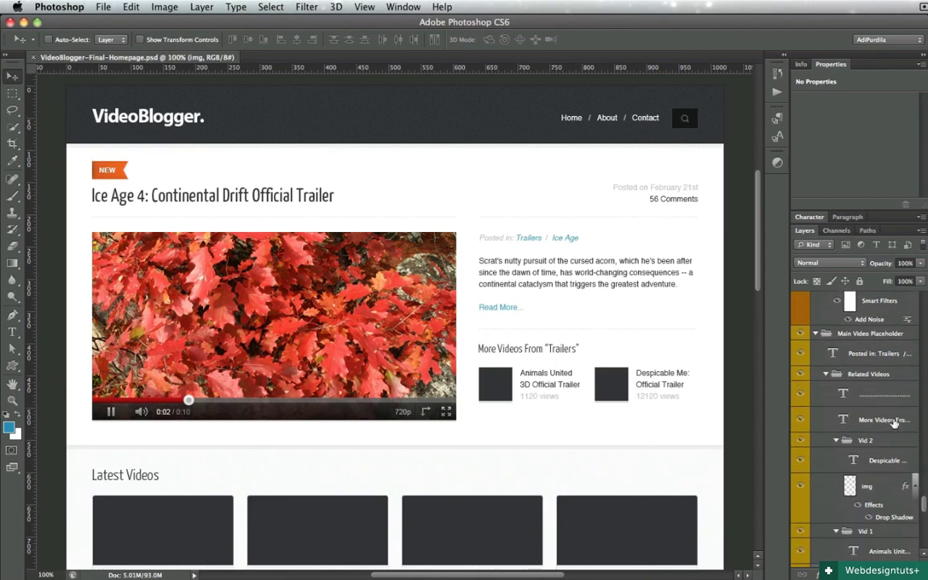
scroll(892, 423, down, 12)
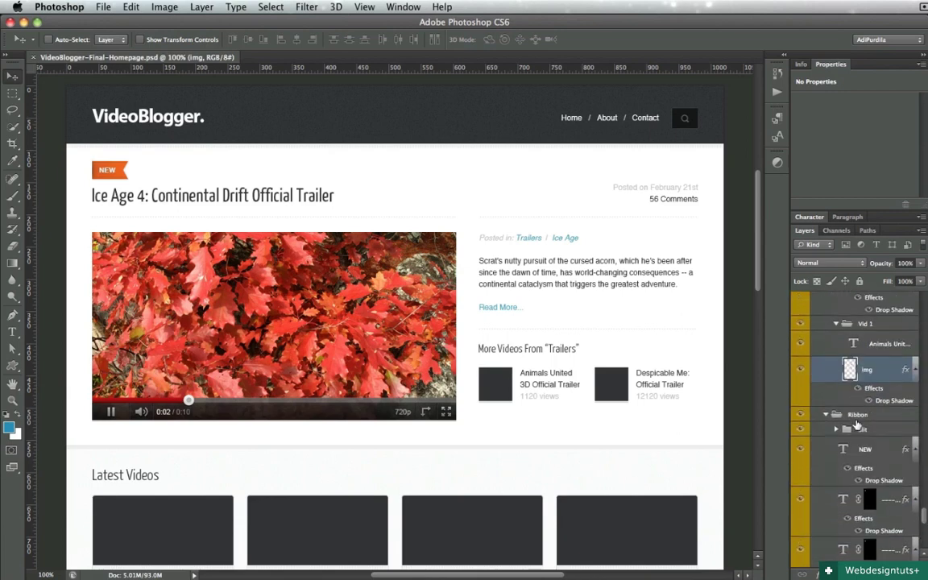
scroll(859, 425, down, 10)
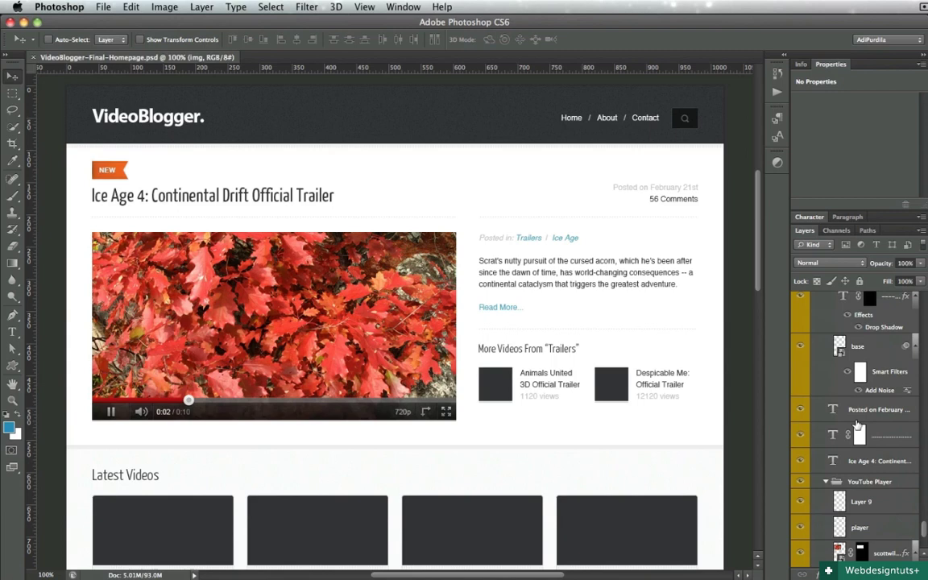
scroll(858, 425, down, 9)
scroll(860, 425, up, 18)
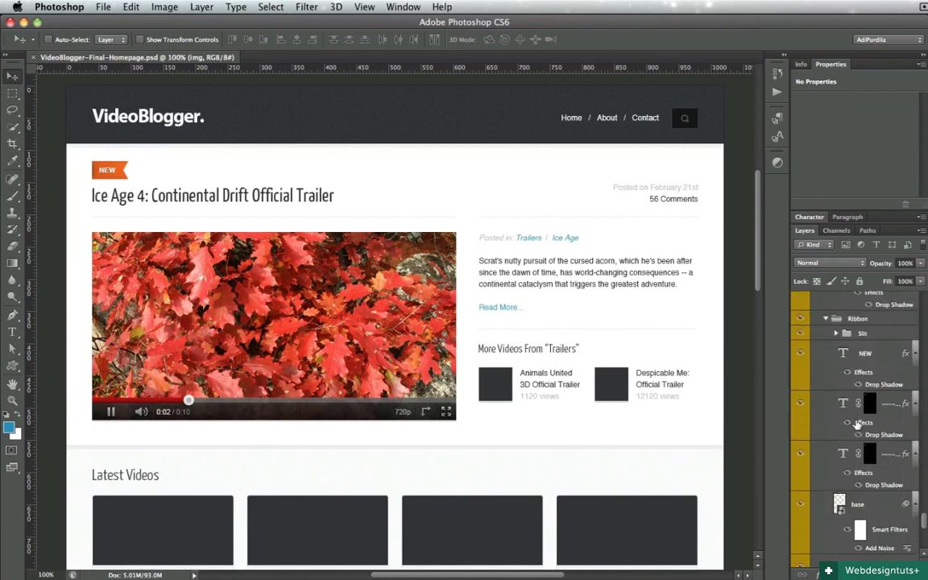
scroll(859, 424, up, 15)
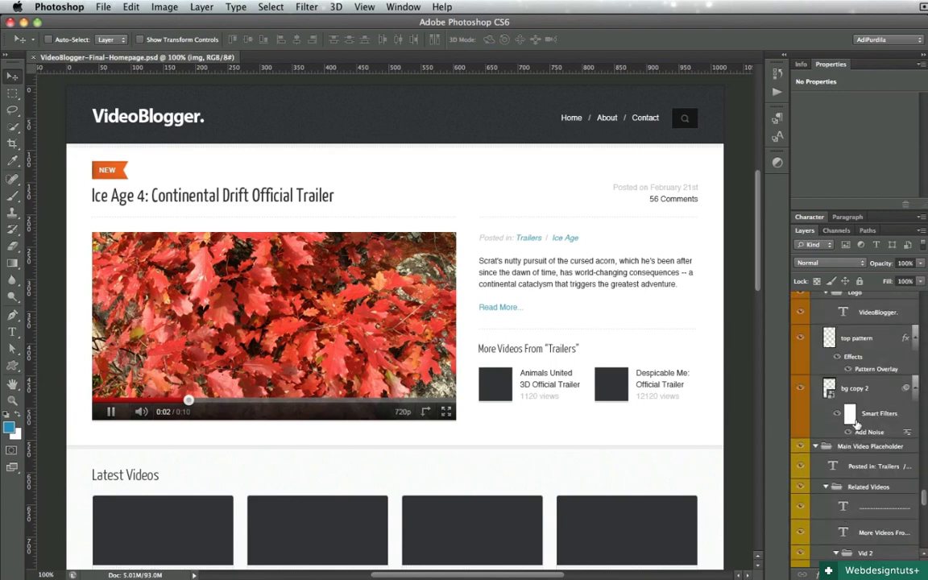
scroll(855, 420, up, 10)
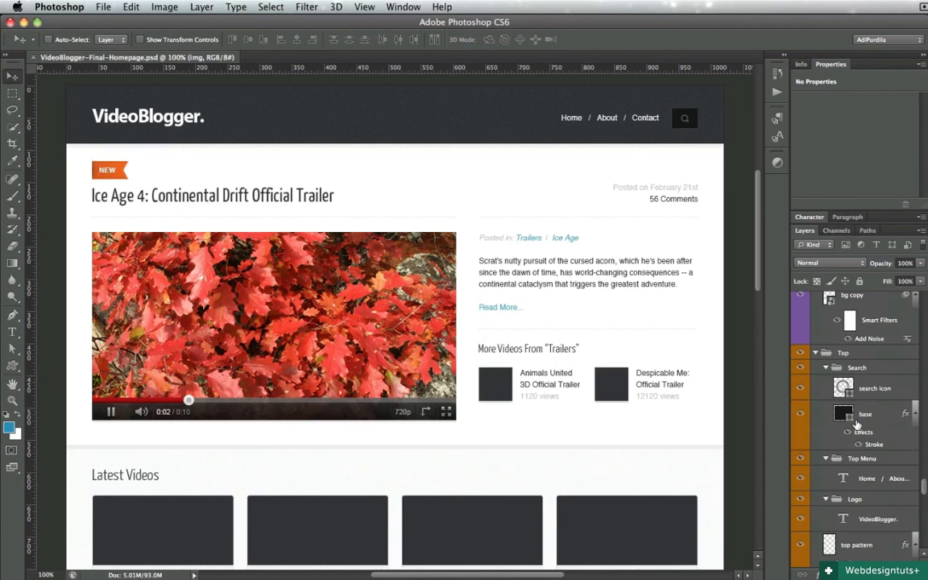
Make the 'Posted in: Trailers' sidebar paragraph layer active without editing it, then return to the Move tool.
key(t)
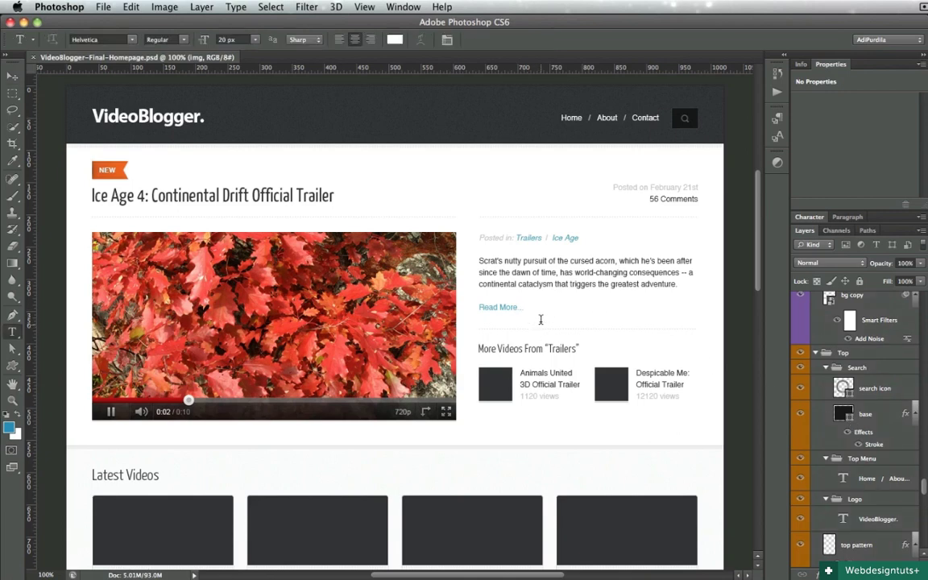
click(542, 278)
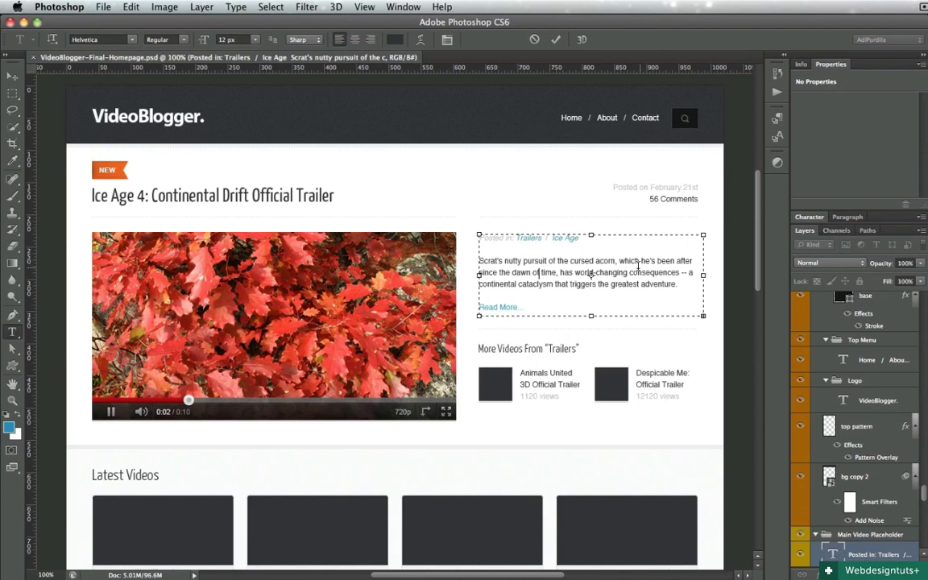
key(Escape)
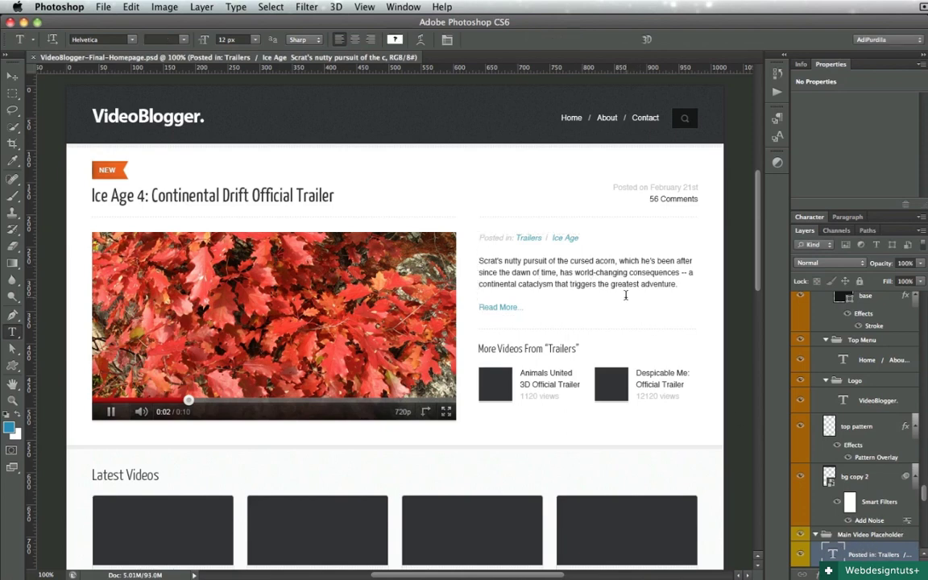
key(v)
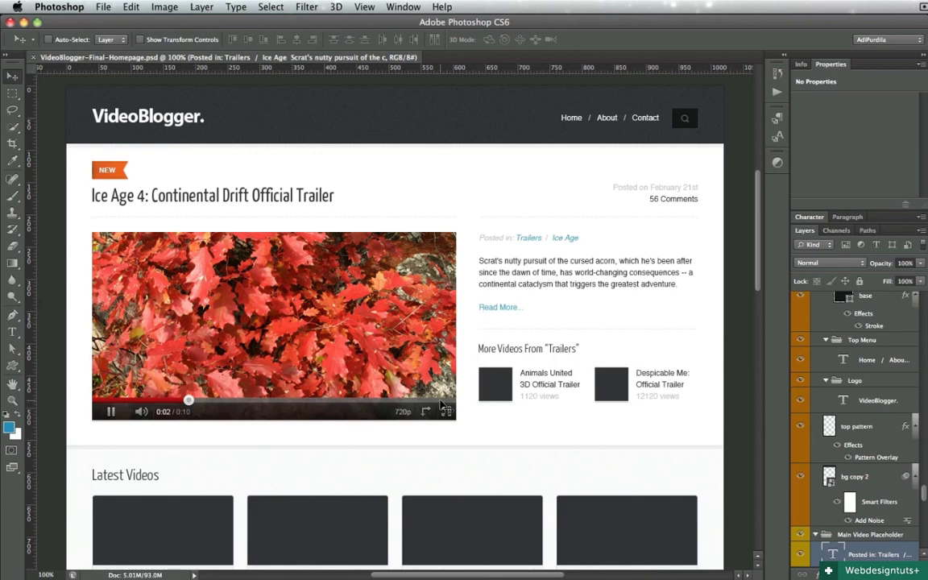
Select the Animals United caption's text layer, leaving its text unchanged.
scroll(451, 405, down, 3)
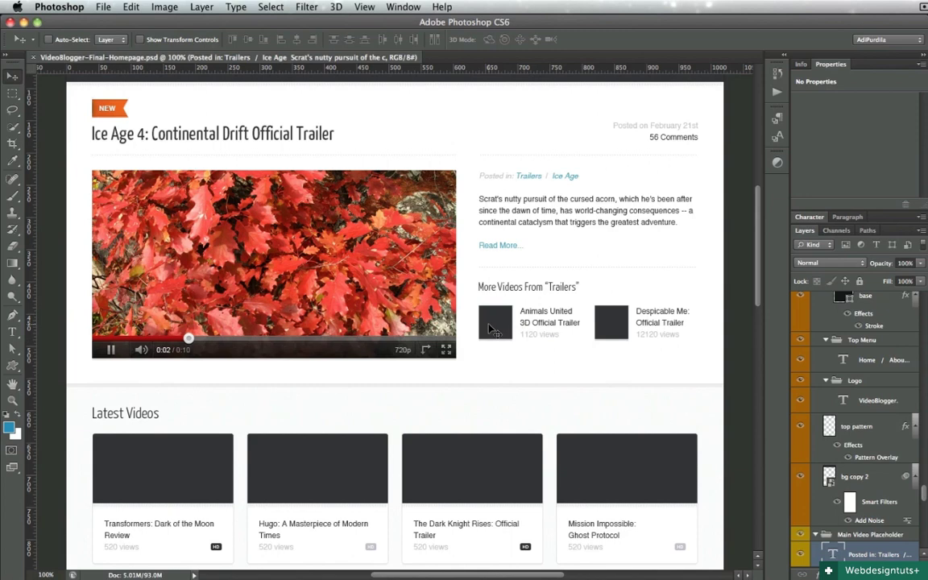
key(t)
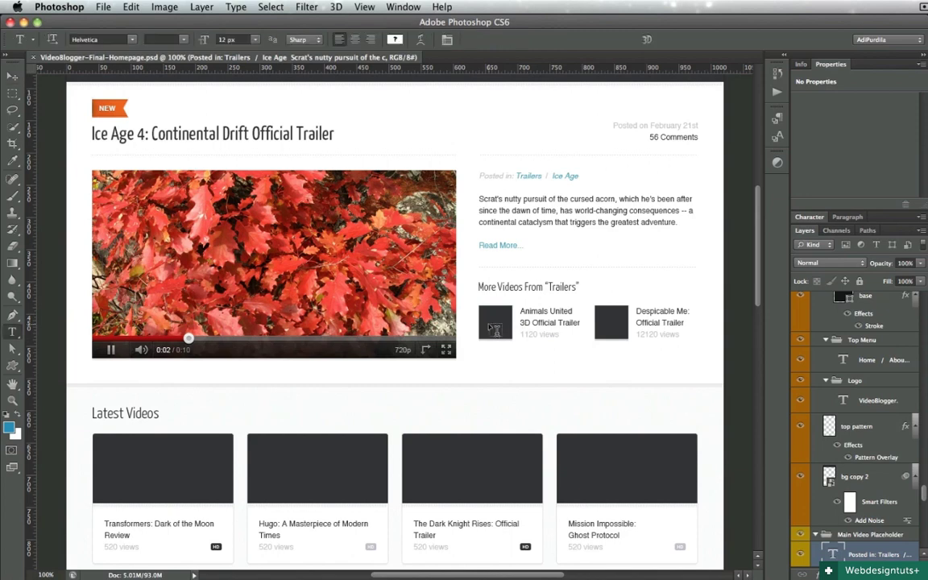
click(536, 316)
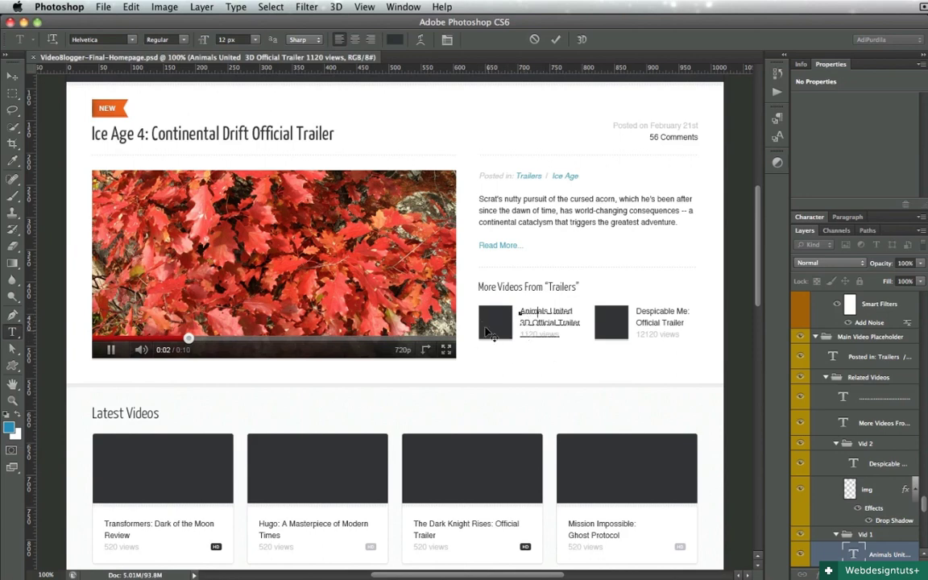
key(Escape)
Make Vid 1's img layer active and toggle the Animals United thumbnail's visibility off and back on.
scroll(875, 481, down, 5)
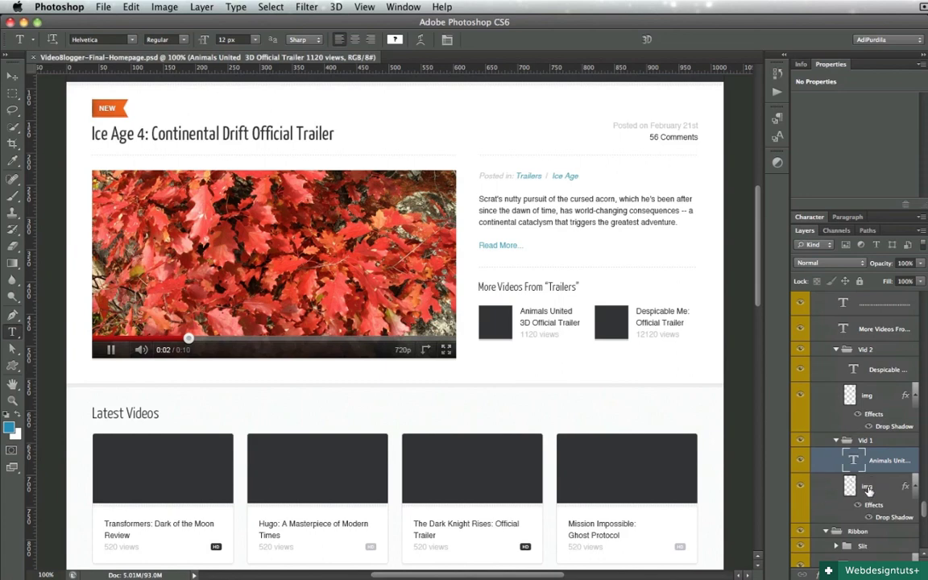
click(867, 487)
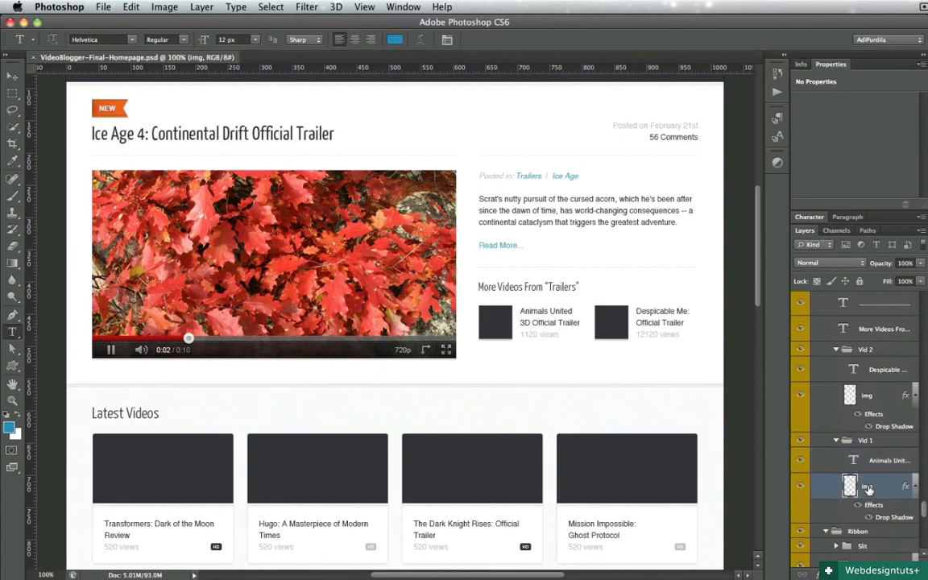
click(799, 487)
click(799, 487)
Turn on Auto-Select set to Layer and pick the Despicable Me thumbnail from the canvas.
key(v)
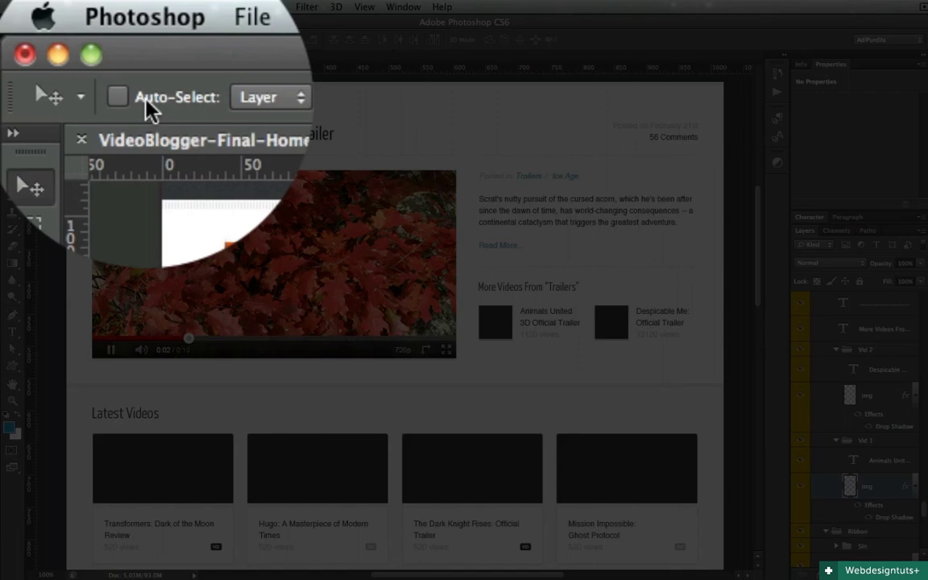
click(145, 97)
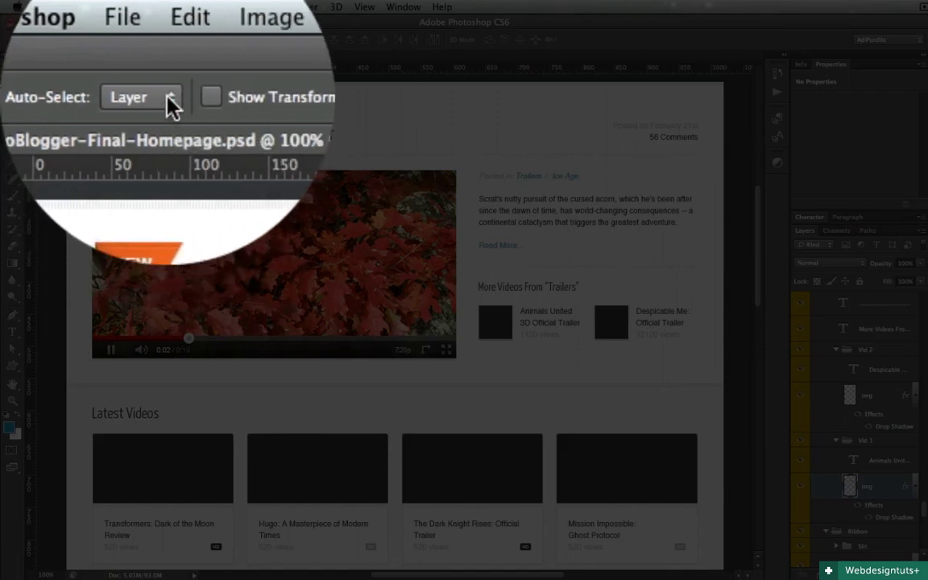
click(165, 98)
click(169, 101)
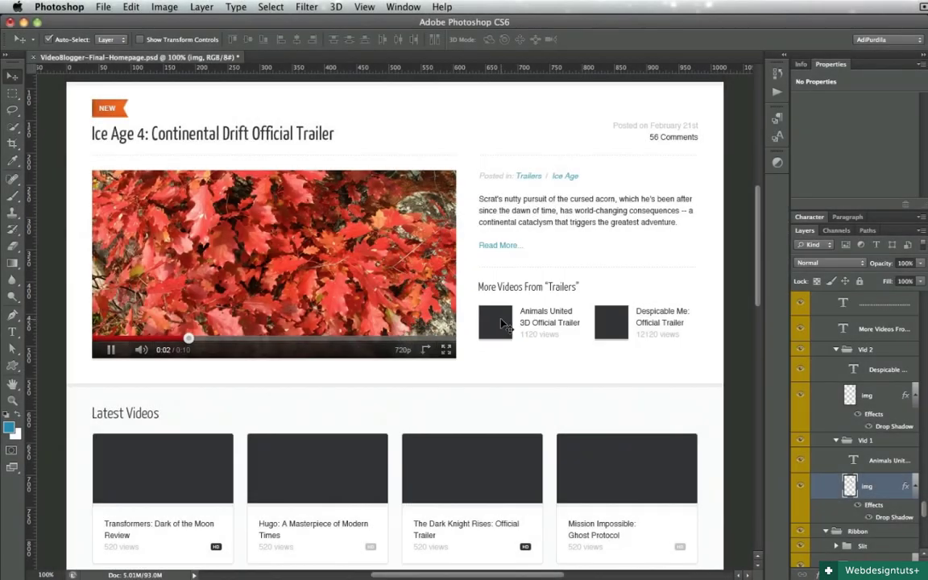
click(612, 332)
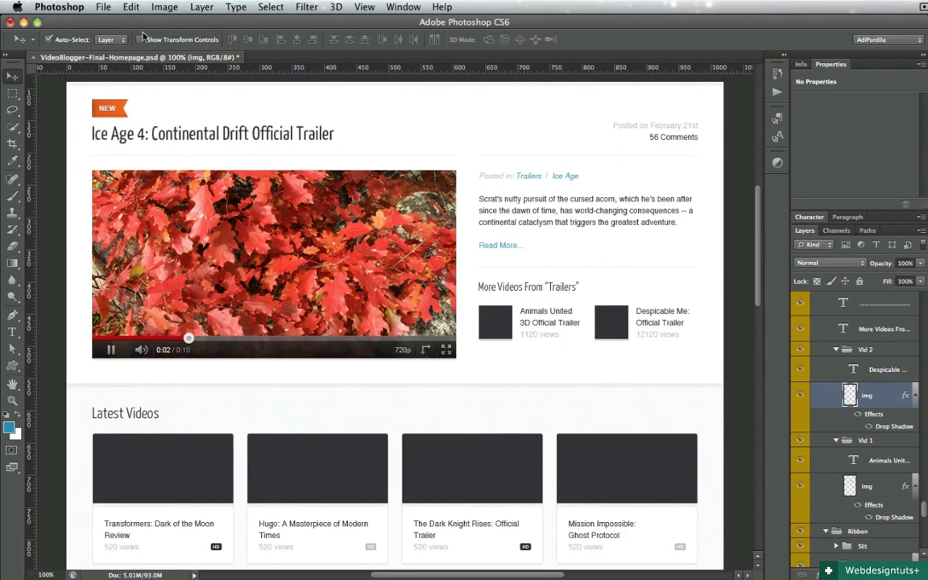
Enable Show Transform Controls and pick the Animals United, main video, Hugo, Dark Knight Rises and Mission Impossible thumbnails.
click(144, 41)
click(495, 322)
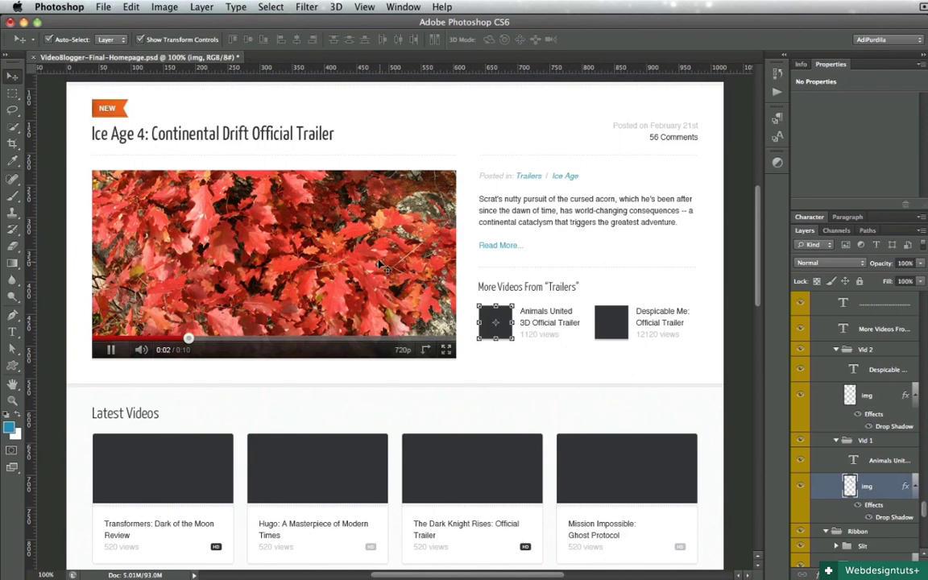
click(322, 212)
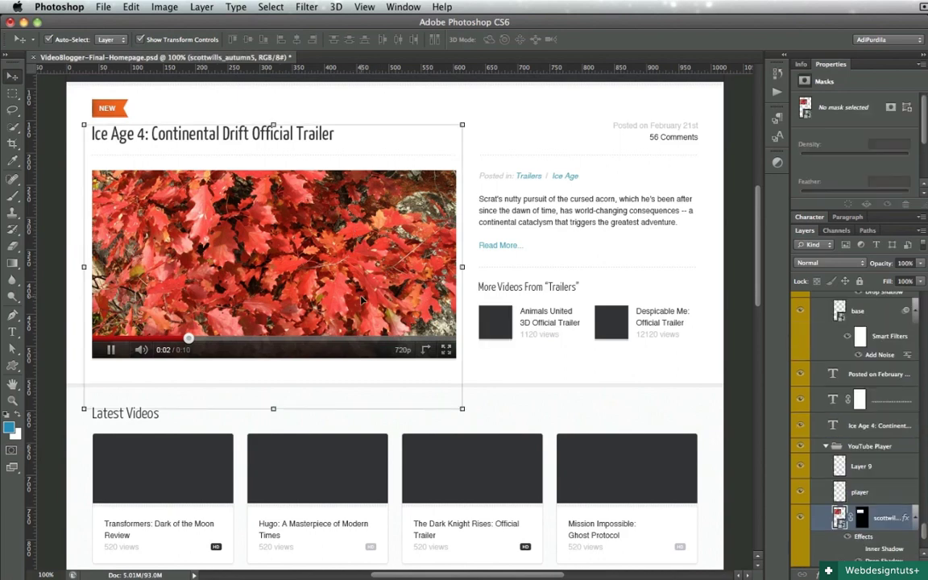
scroll(362, 300, down, 3)
click(354, 393)
click(474, 396)
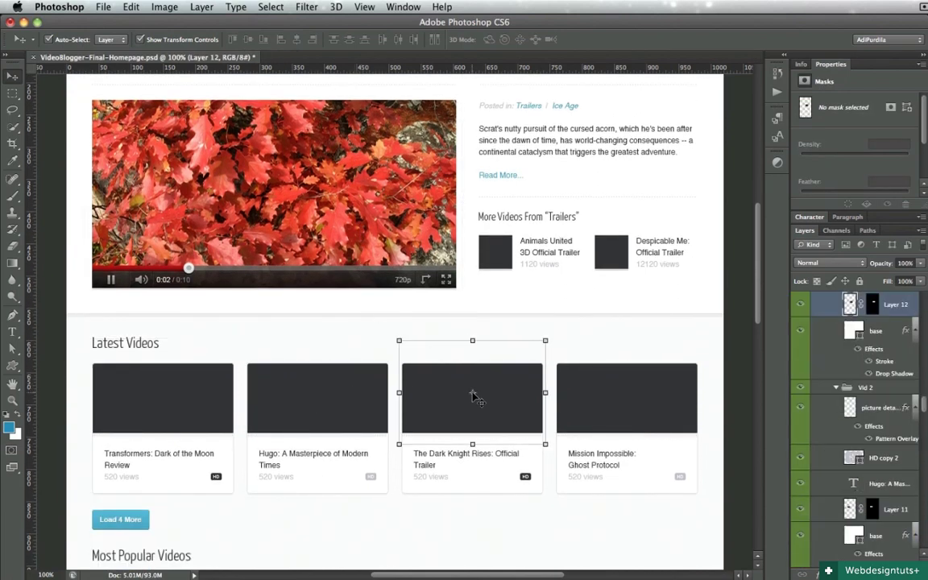
click(569, 368)
Switch Auto-Select to Group and select the whole Top header group via the VideoBlogger logo.
scroll(564, 323, up, 4)
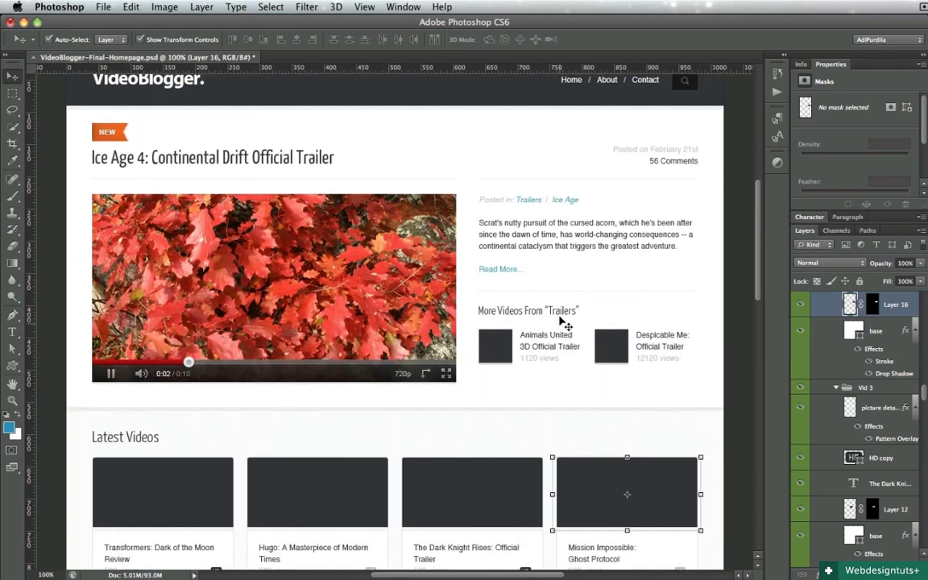
click(110, 38)
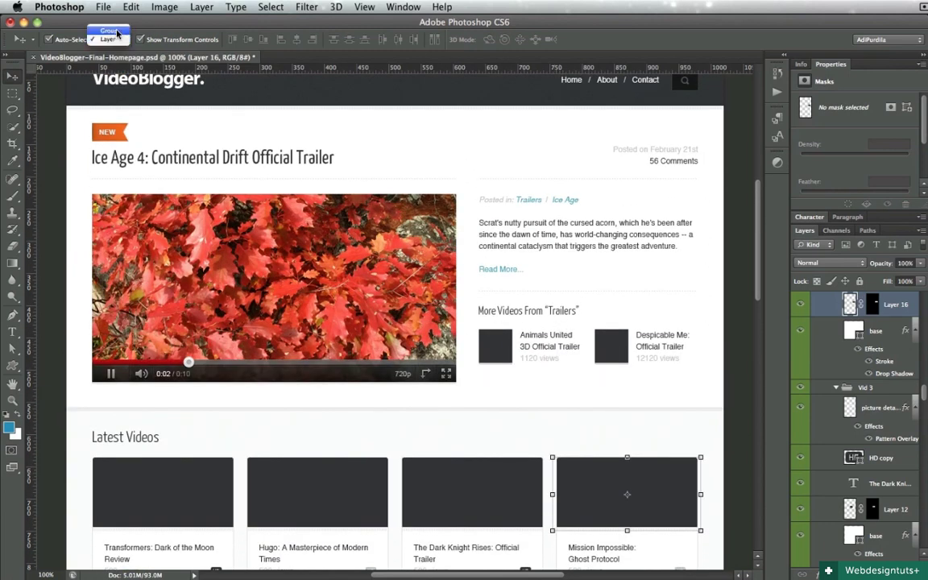
click(117, 32)
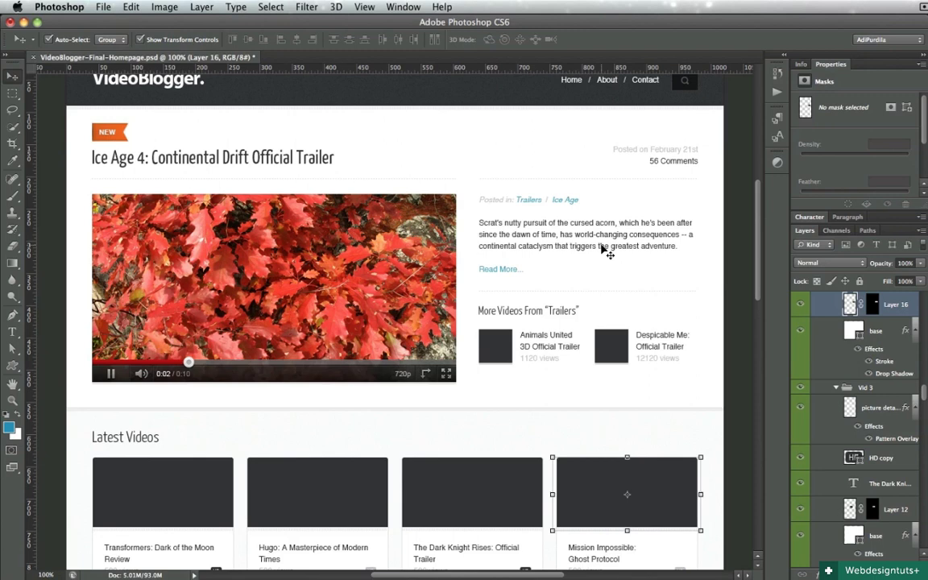
scroll(621, 290, up, 2)
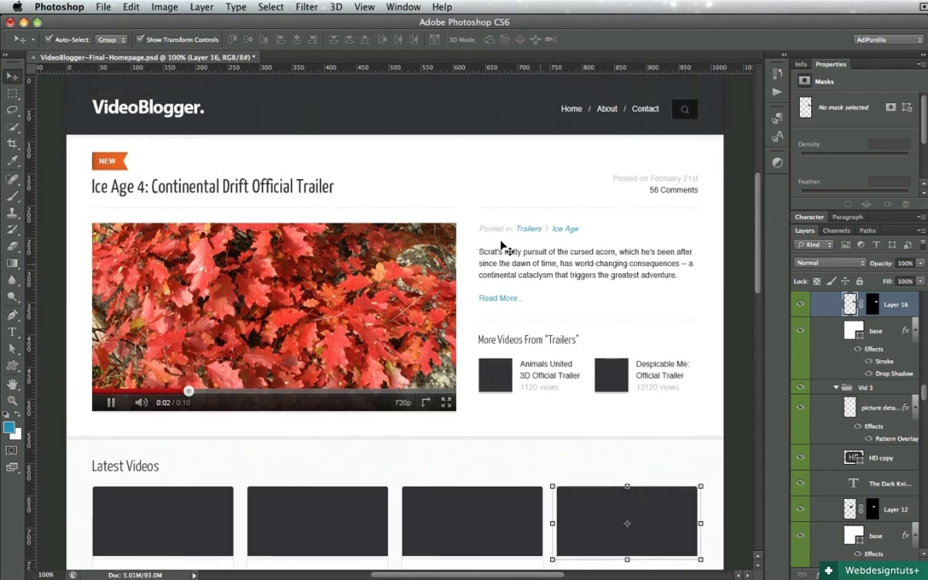
click(143, 102)
scroll(837, 434, down, 2)
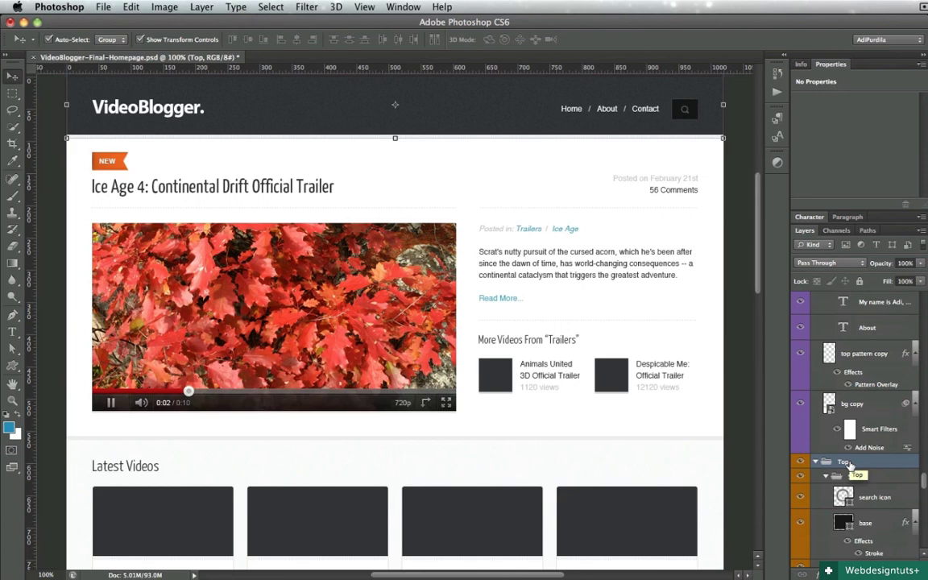
click(115, 40)
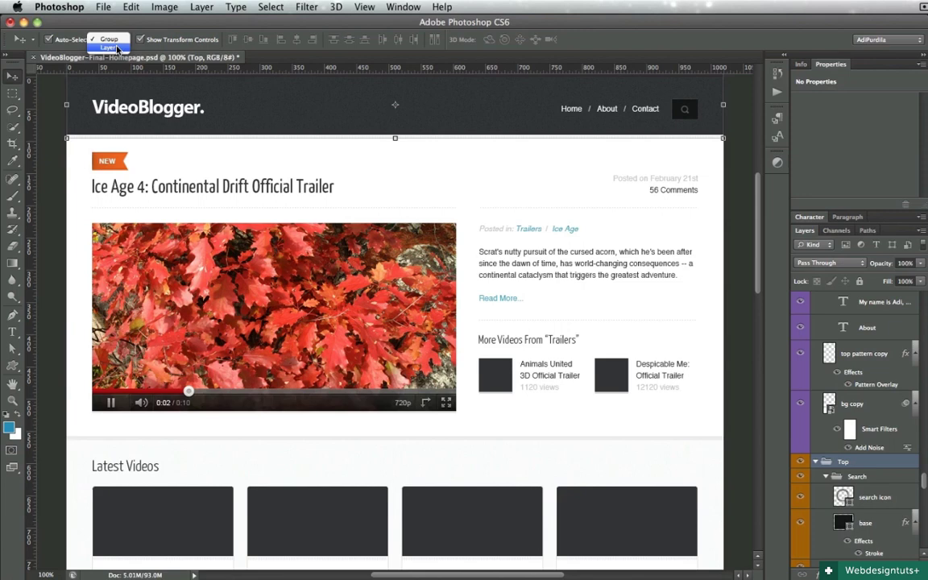
Set Auto-Select back to Layer and pick The Dark Knight Rises thumbnail layer.
click(117, 49)
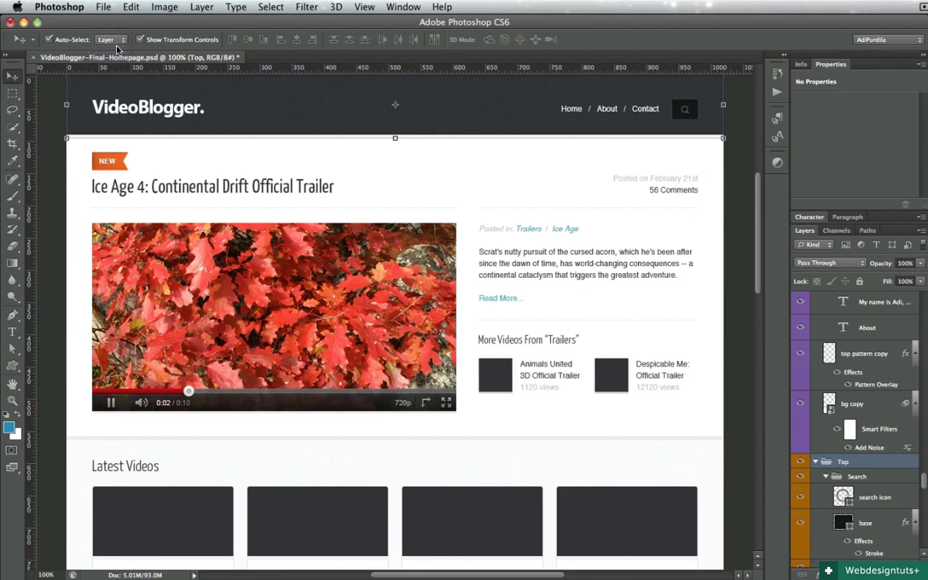
scroll(532, 299, down, 5)
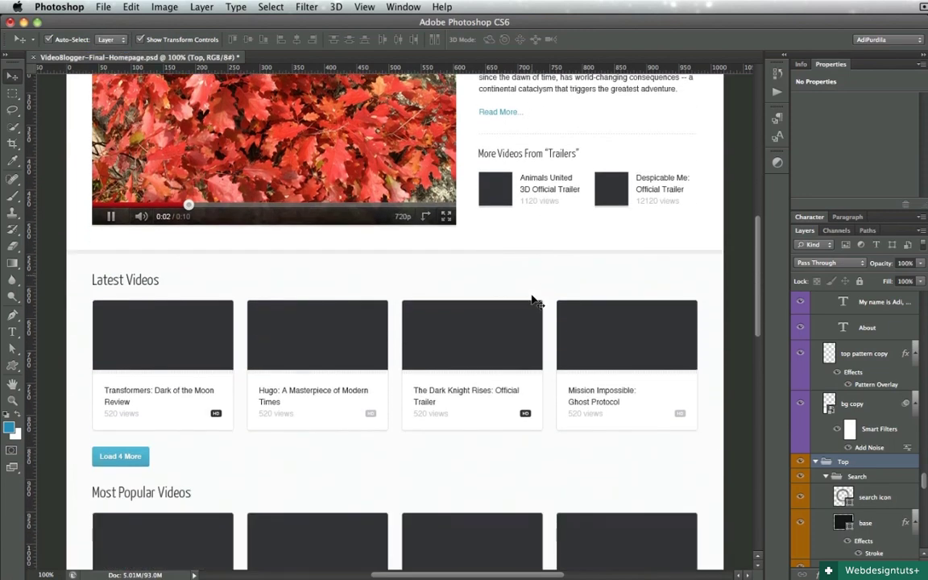
click(493, 343)
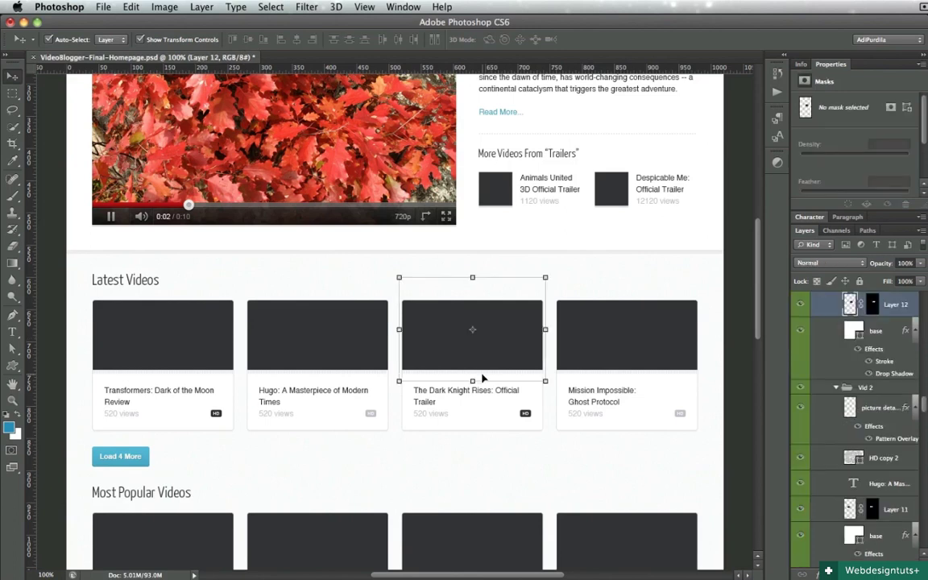
Select The Dark Knight Rises title text layer and show, then commit, its Cmd+T transform handles.
scroll(814, 322, up, 3)
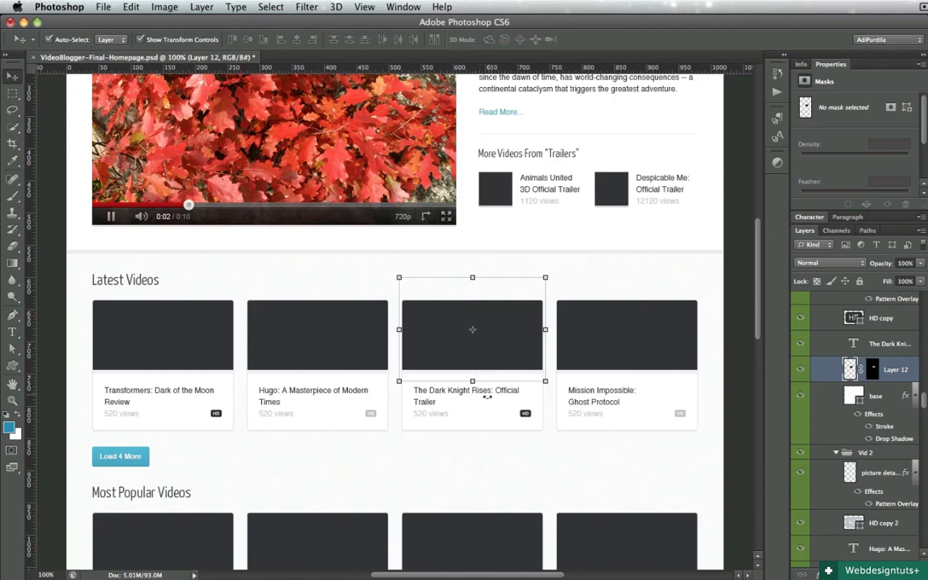
click(495, 415)
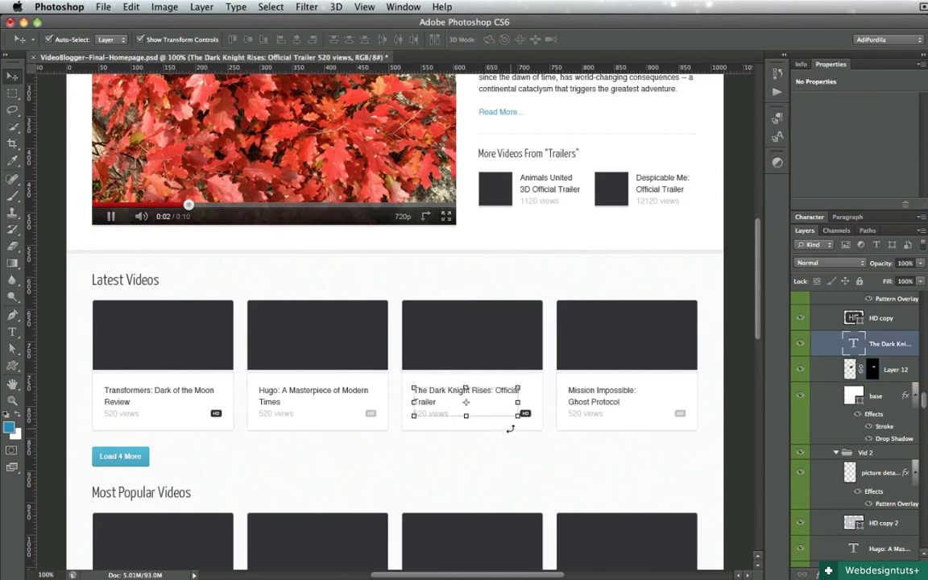
key(ctrl+t)
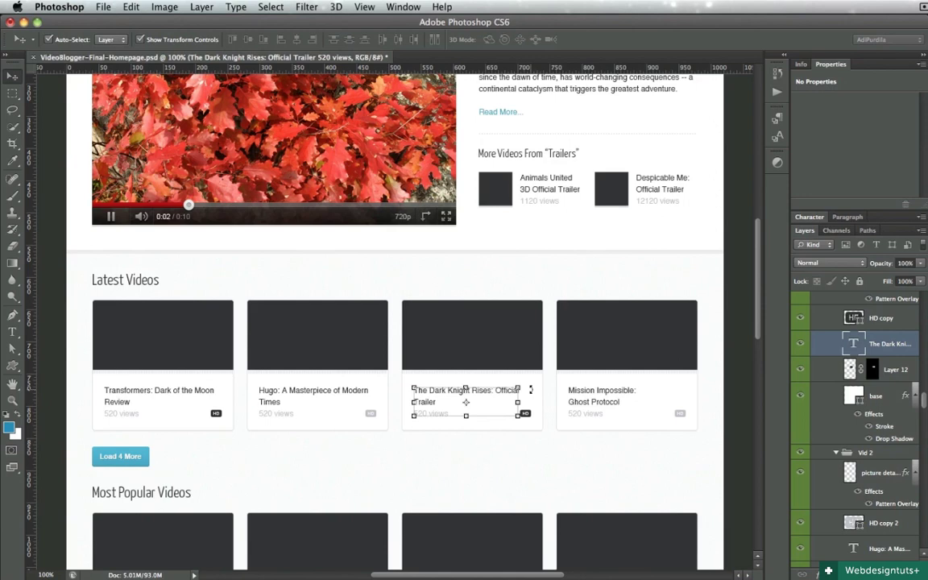
key(Return)
Select the Dark Knight Rises, Mission Impossible and Hugo cards together, adding then removing Transformers.
click(539, 395)
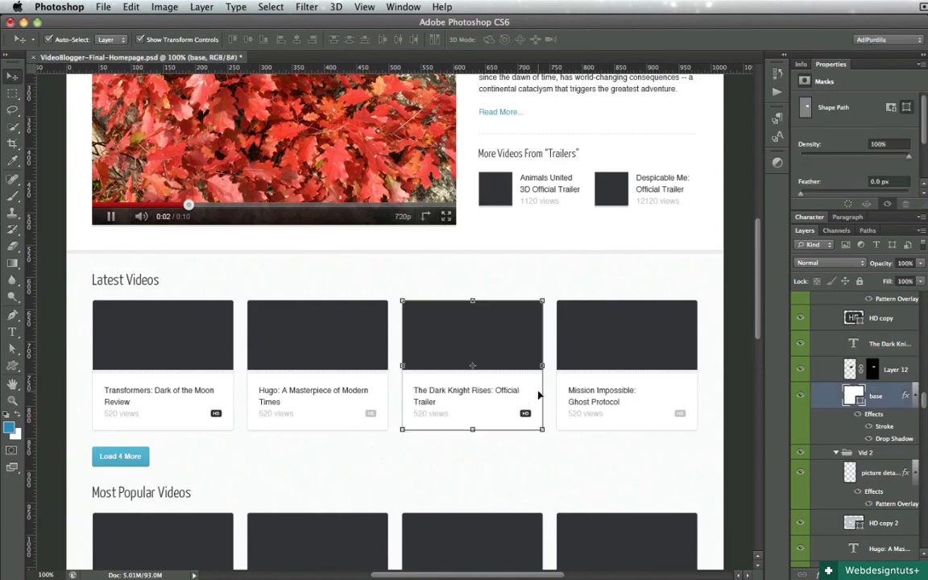
shift+click(676, 390)
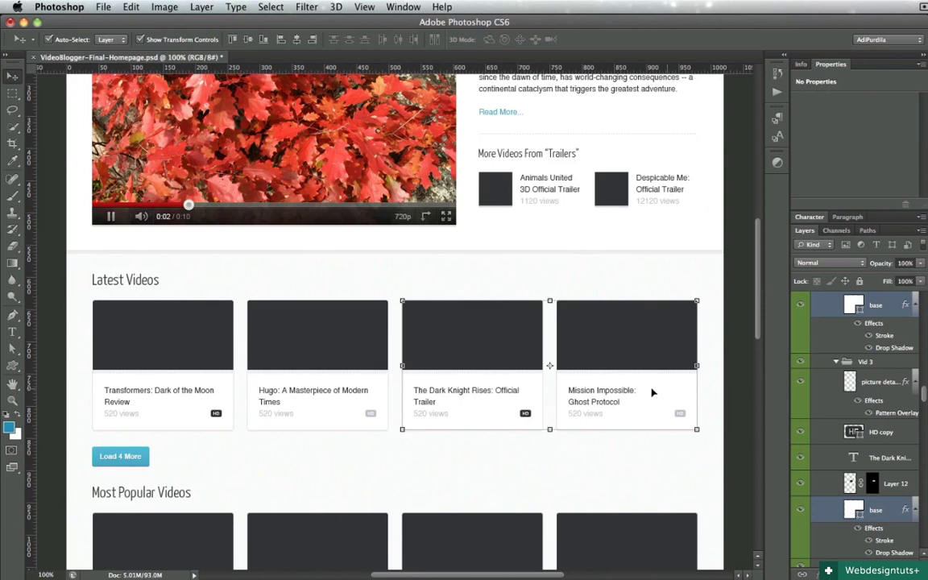
shift+click(338, 399)
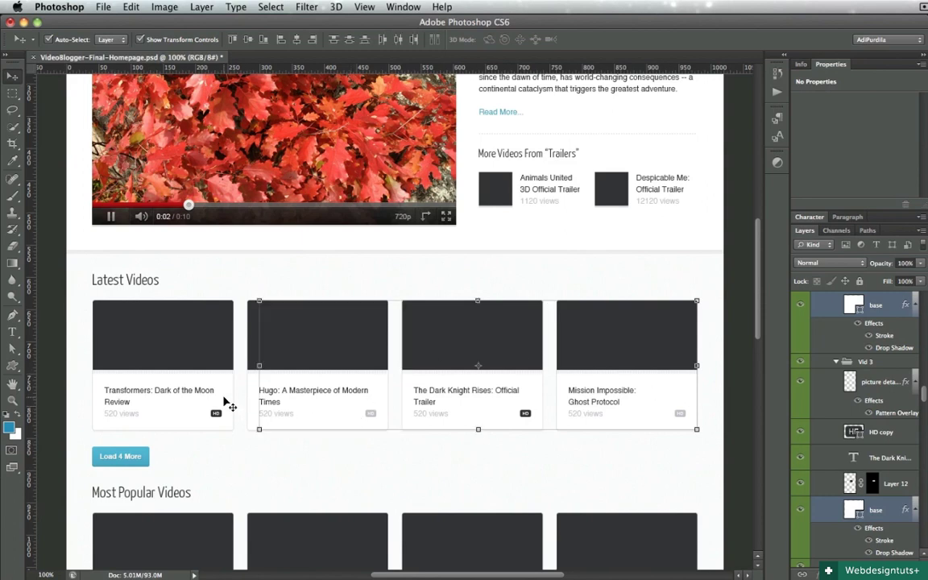
shift+click(227, 405)
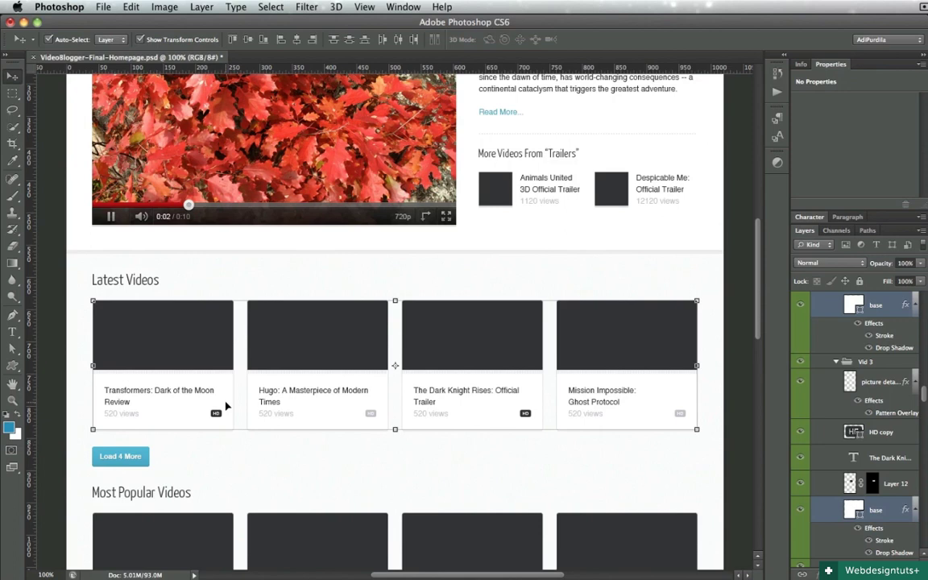
shift+click(226, 406)
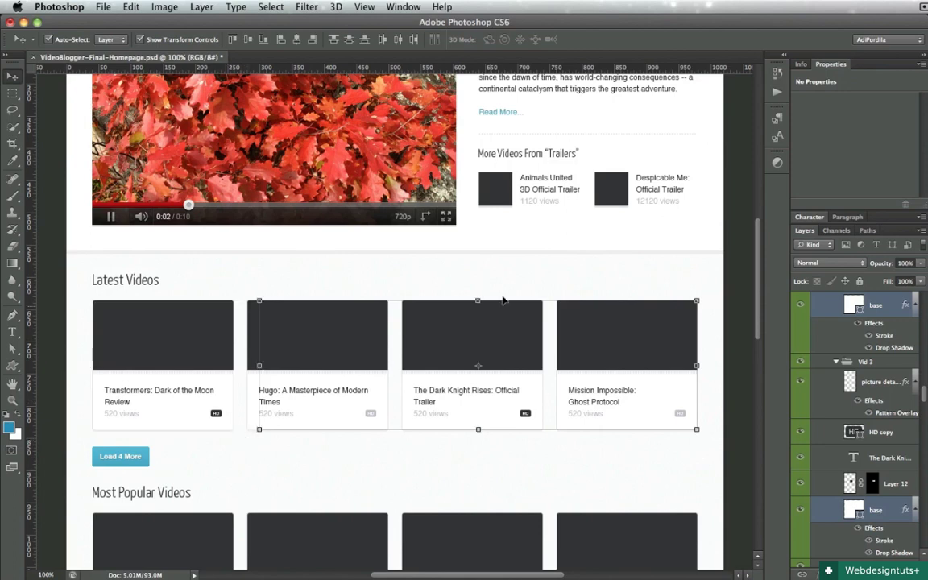
Select the Animals United and Despicable Me thumbnails, then drop Animals United, leaving only Despicable Me.
scroll(455, 270, up, 3)
click(497, 238)
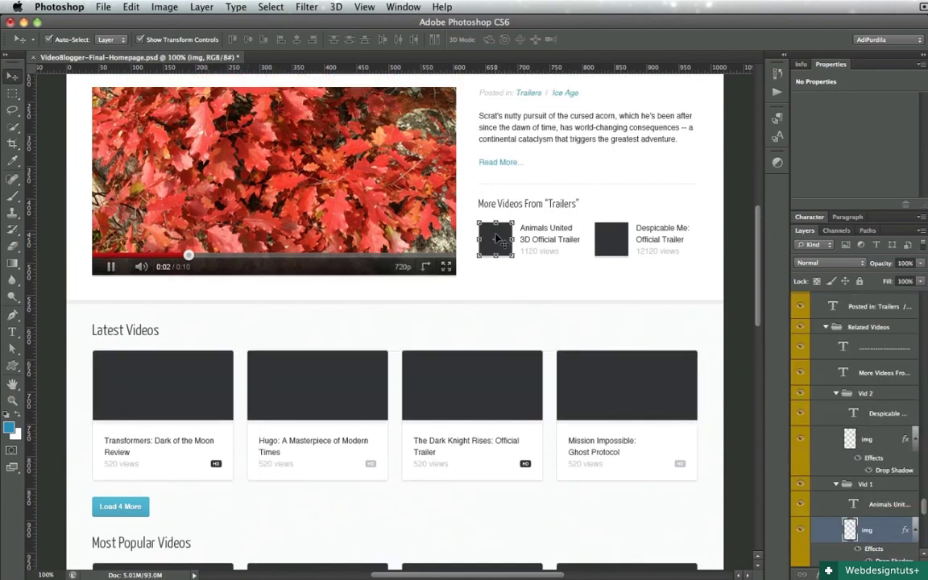
shift+click(612, 242)
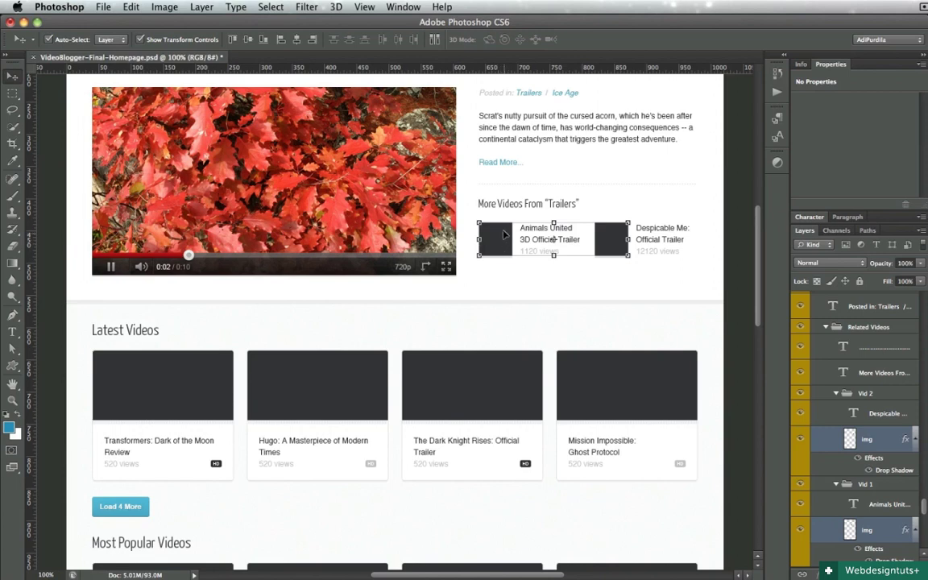
shift+click(487, 242)
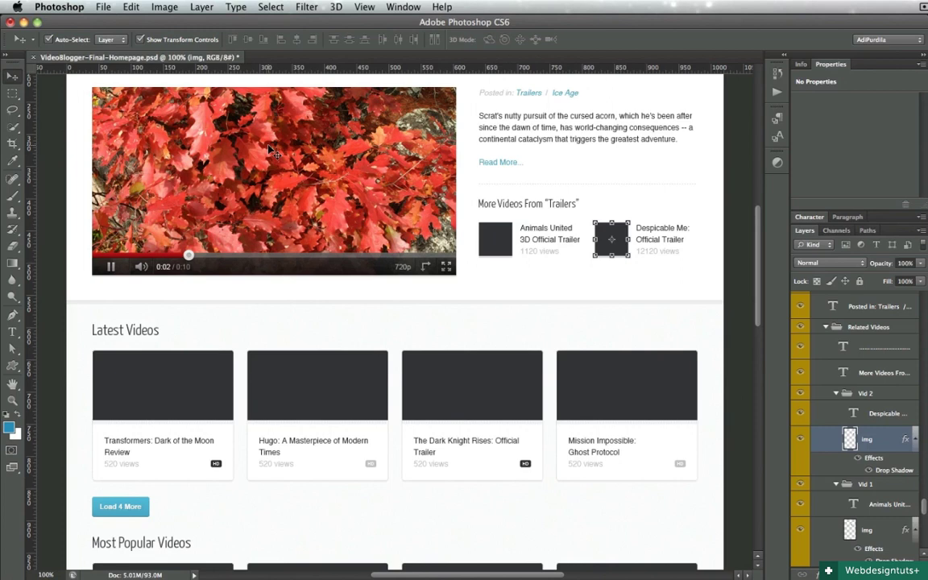
Turn off Auto-Select and Cmd-click the Animals United, Despicable Me, then Animals United thumbnails to pick their layers.
click(48, 38)
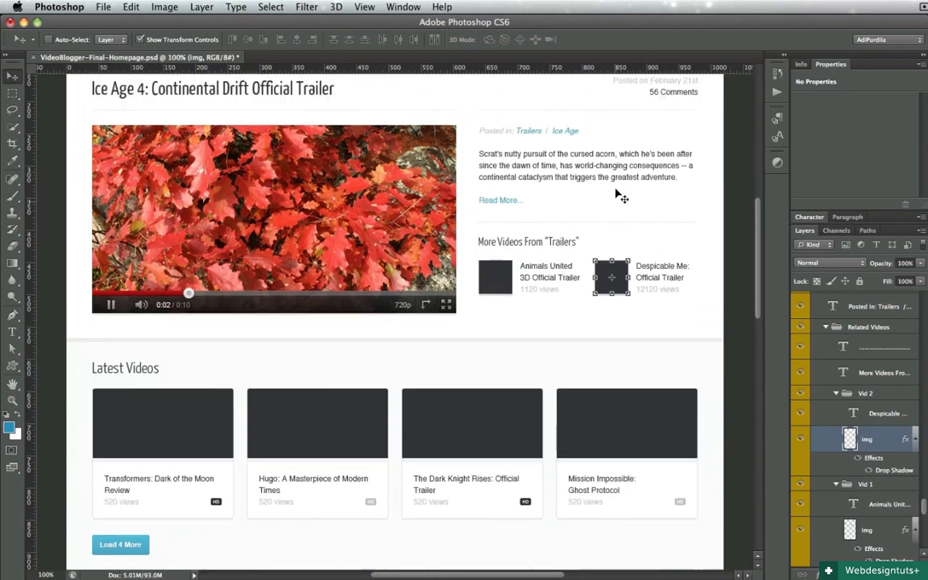
scroll(588, 201, up, 3)
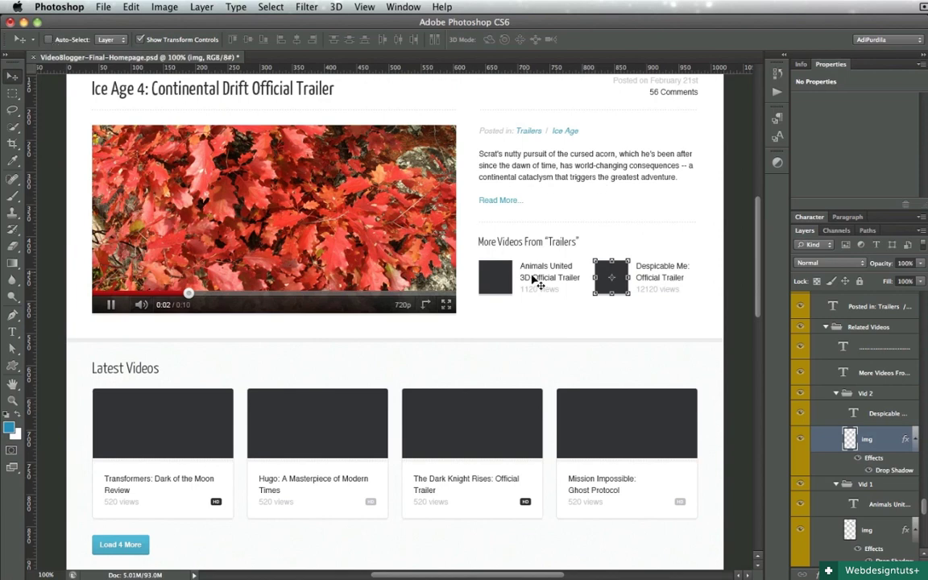
super+click(496, 276)
super+click(600, 292)
super+click(501, 277)
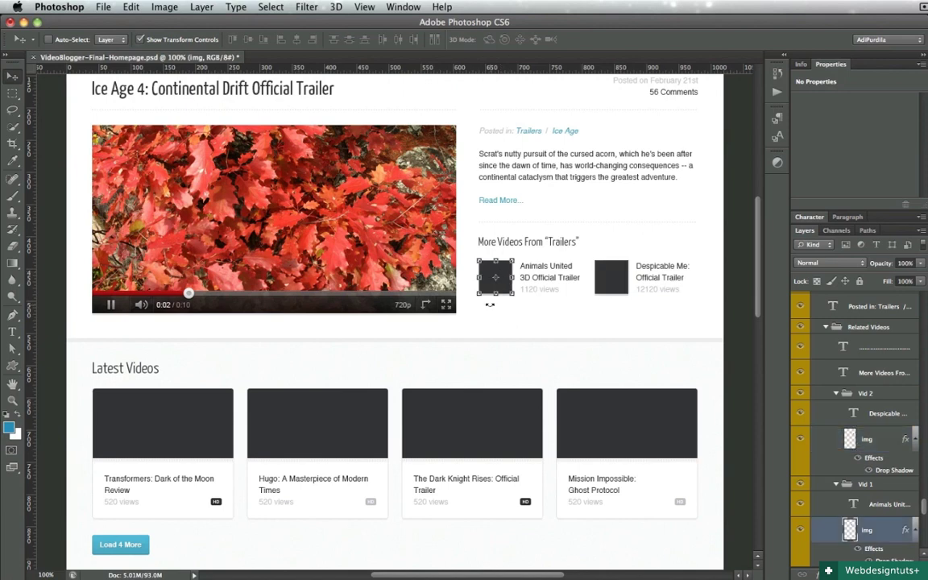
Cmd-click the Dark Knight Rises, Mission Impossible, Hugo, Transformers and Hugo thumbnails one at a time.
super+click(492, 420)
super+click(605, 427)
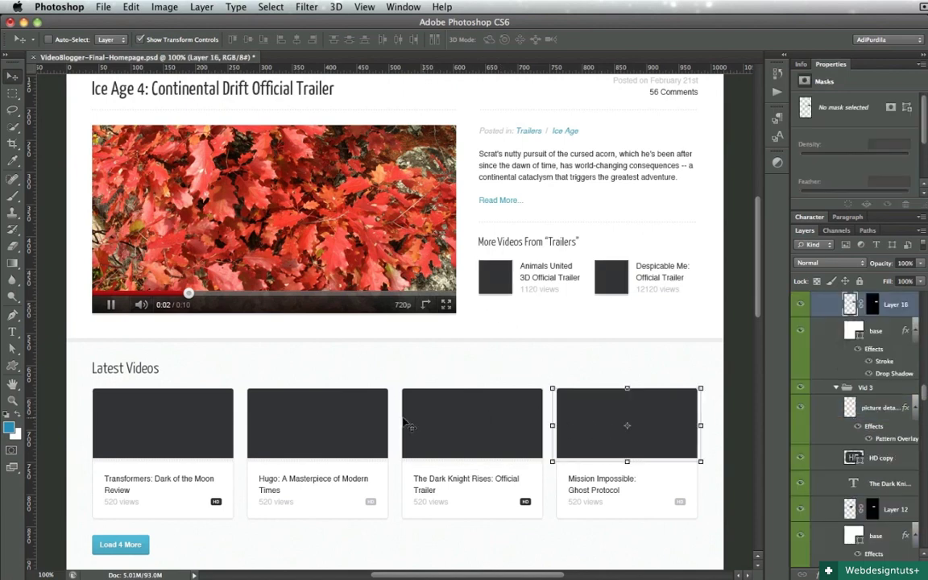
super+click(365, 424)
super+click(172, 419)
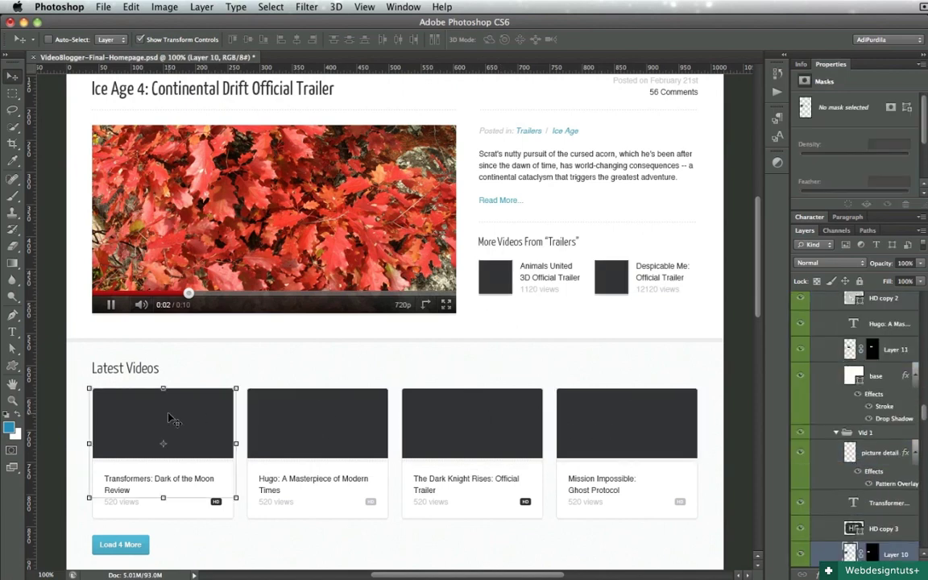
super+click(385, 433)
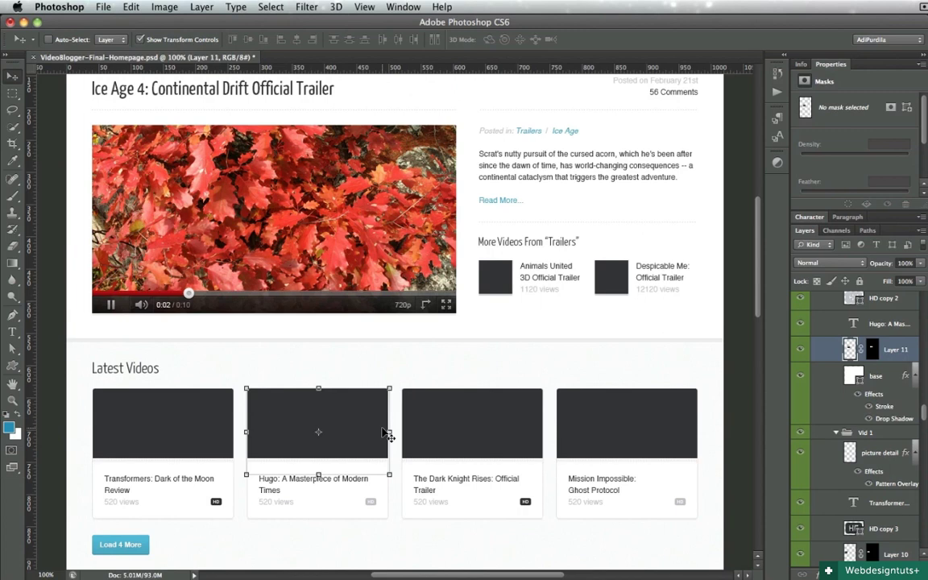
Add The Dark Knight Rises and Mission Impossible thumbnails and the right-column text block to the Hugo selection.
shift+super+click(467, 423)
shift+super+click(596, 427)
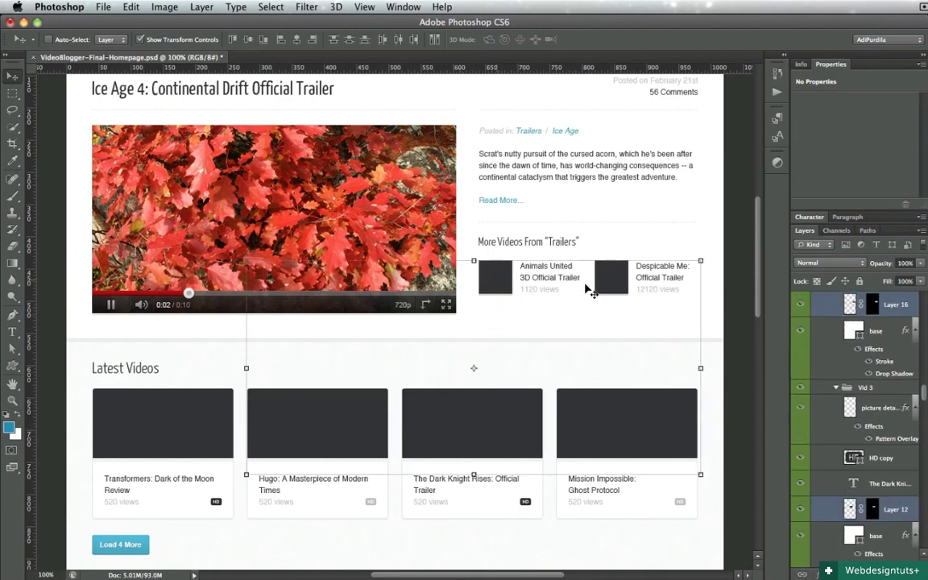
shift+super+click(557, 194)
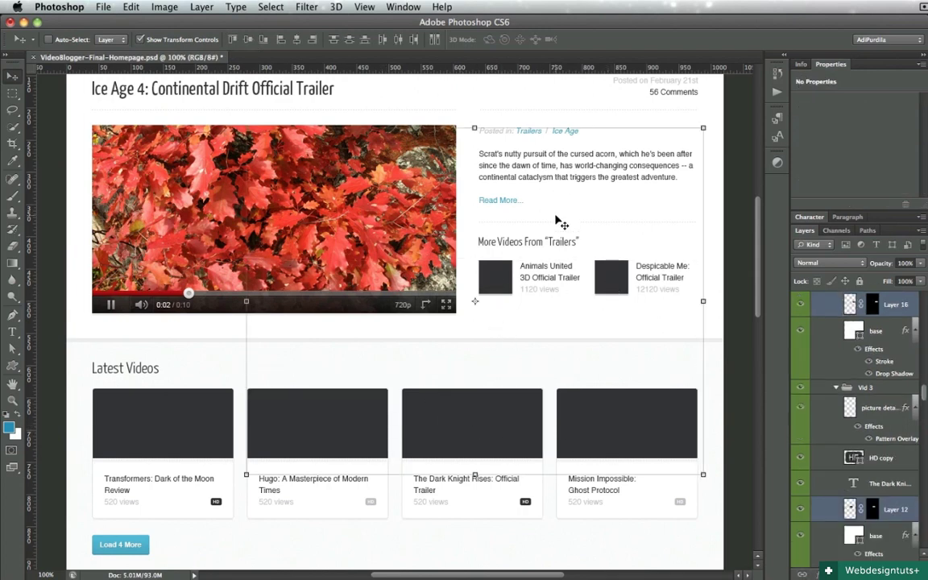